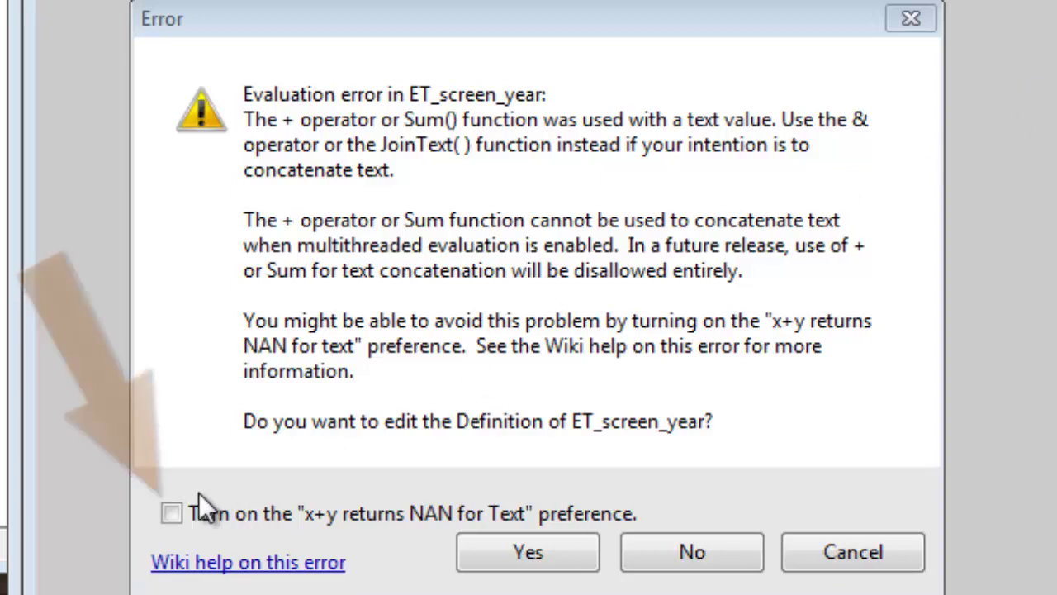
Turn on "x+y returns NAN for text", dismiss the error without editing, and save the model
{"action": "left_click", "coordinate": [172, 513]}
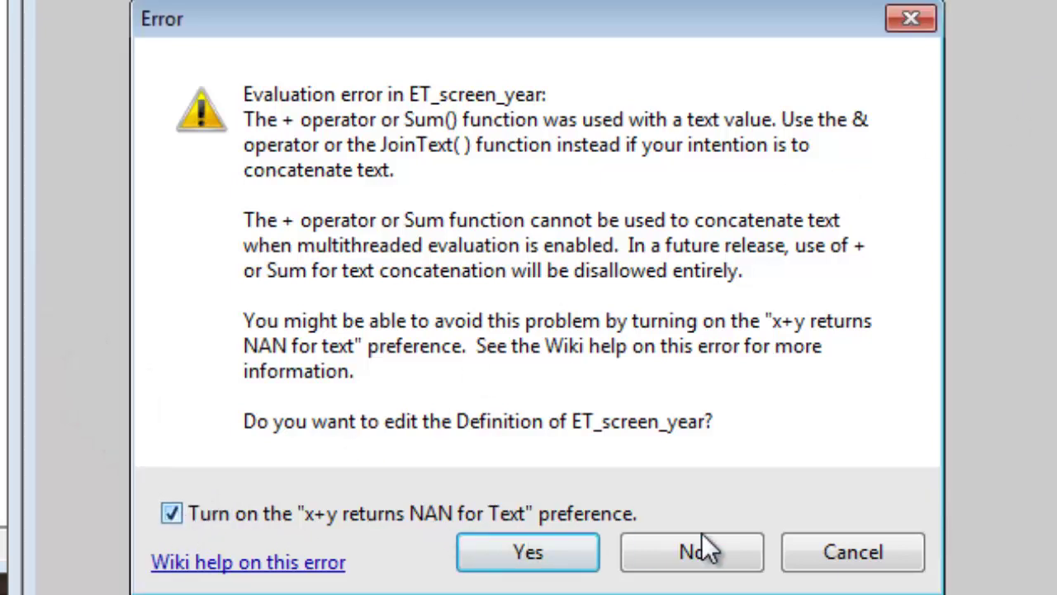
{"action": "left_click", "coordinate": [706, 558]}
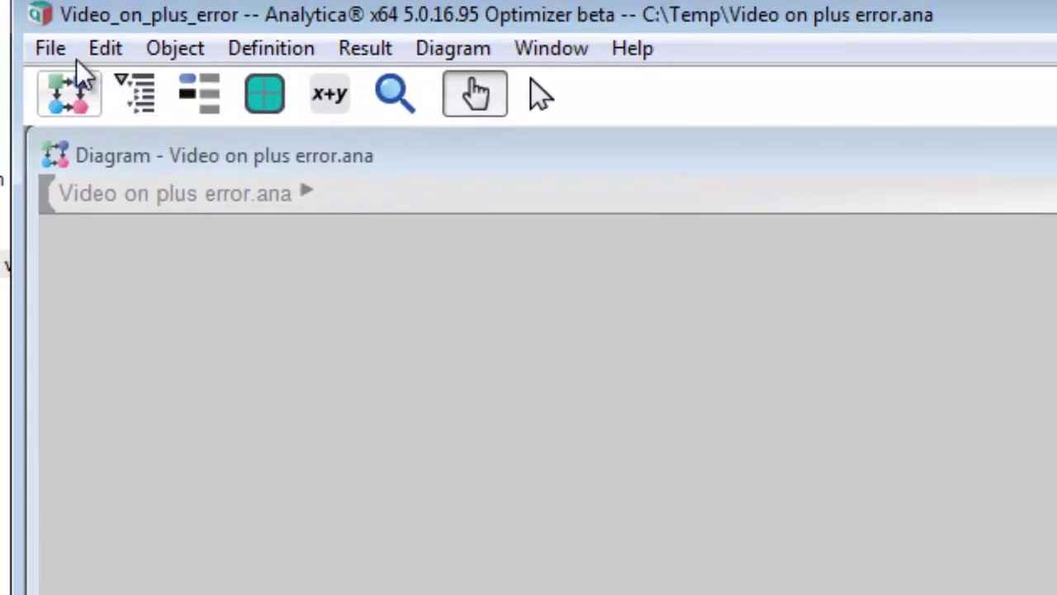
{"action": "left_click", "coordinate": [64, 49]}
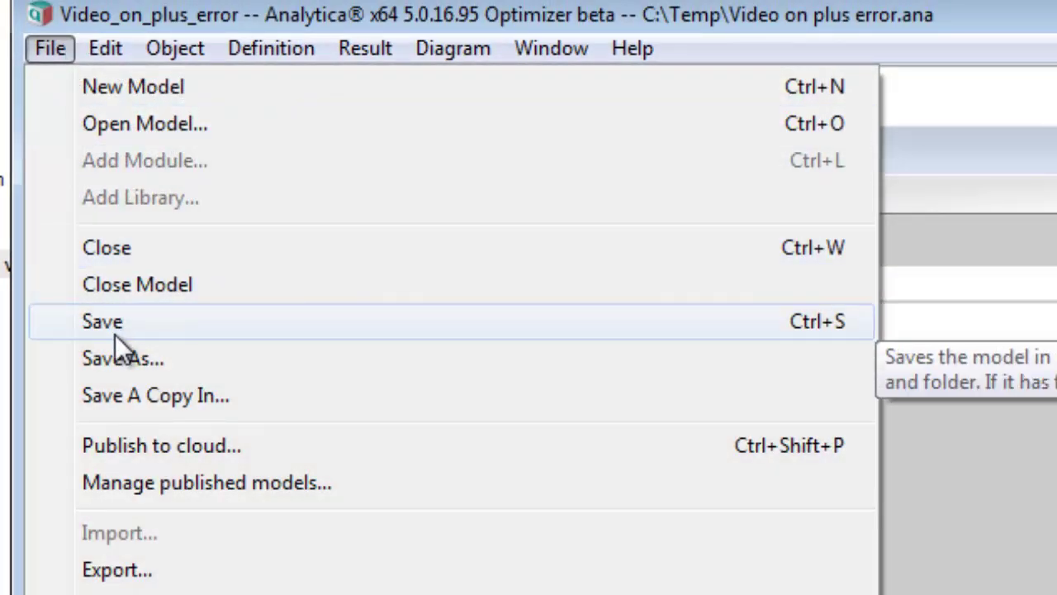
{"action": "left_click", "coordinate": [115, 333]}
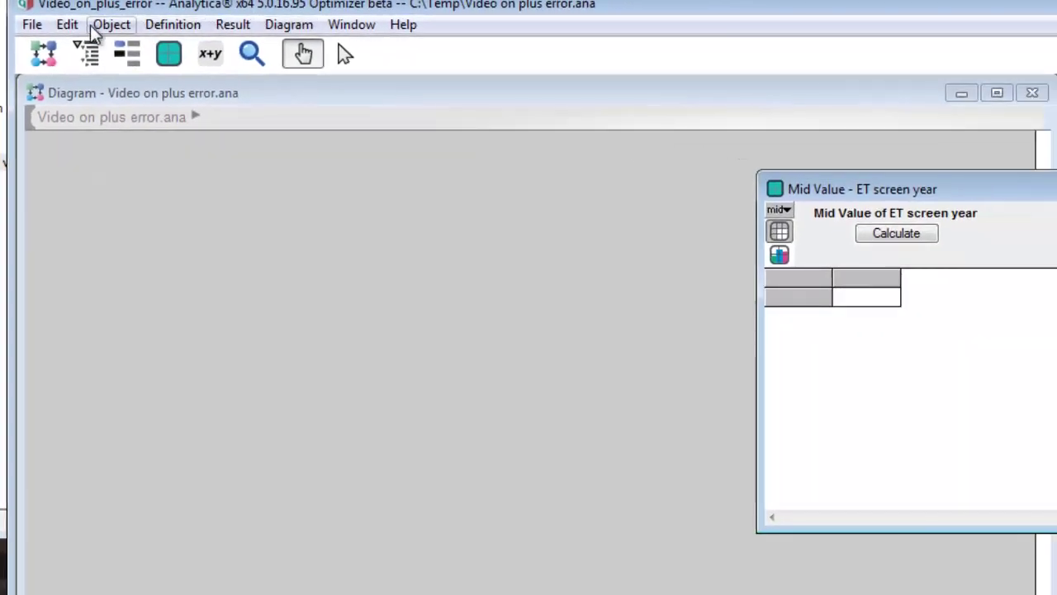
Turn the "x+y returns NAN for text" preference back off and recalculate ET_screen_year's mid value
{"action": "left_click", "coordinate": [67, 26]}
{"action": "left_click", "coordinate": [126, 345]}
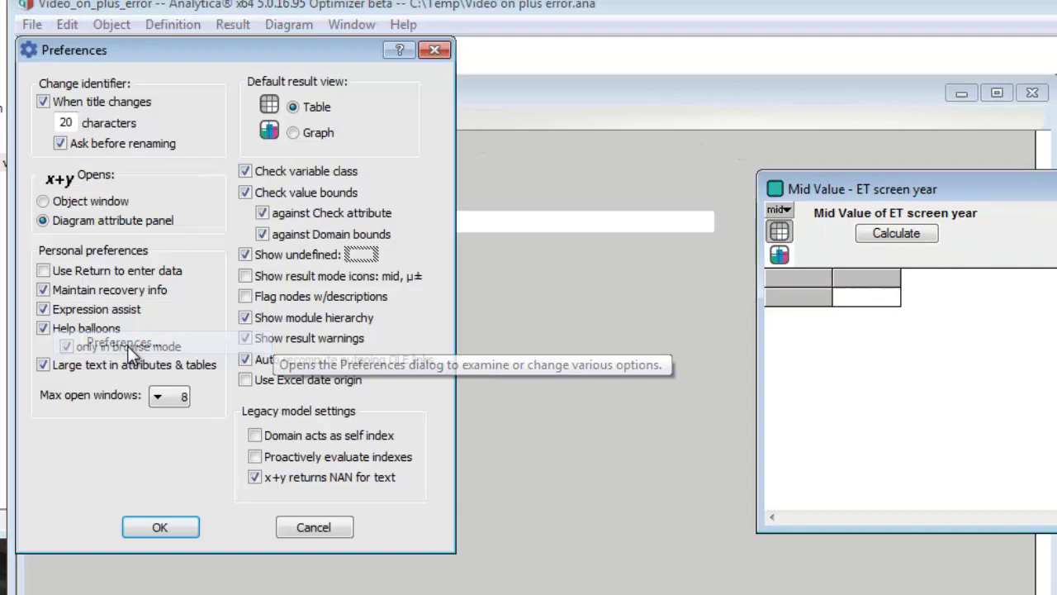
{"action": "left_click", "coordinate": [256, 475]}
{"action": "left_click", "coordinate": [163, 529]}
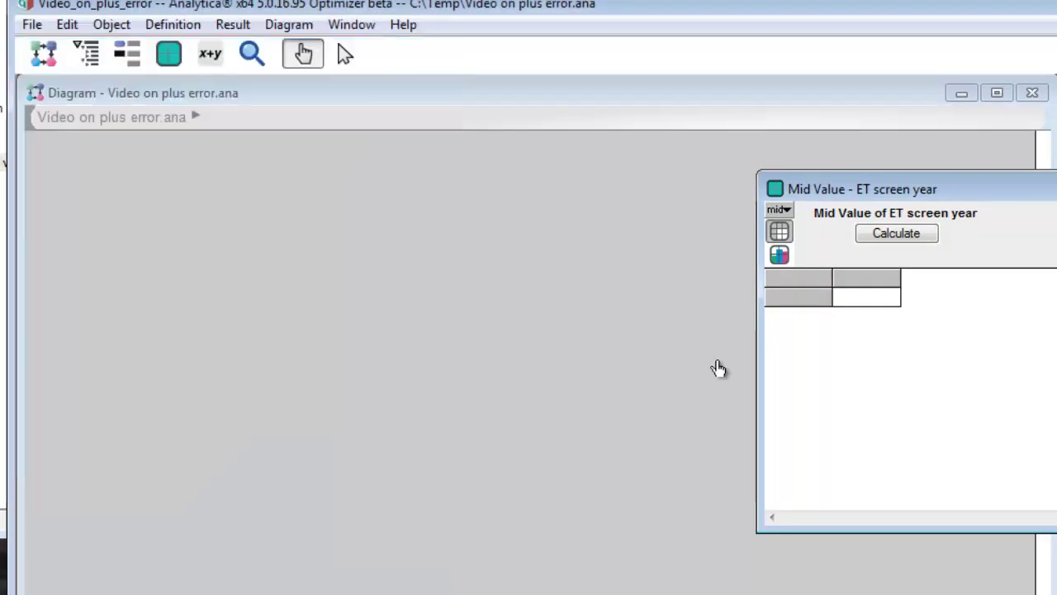
{"action": "left_click", "coordinate": [909, 234]}
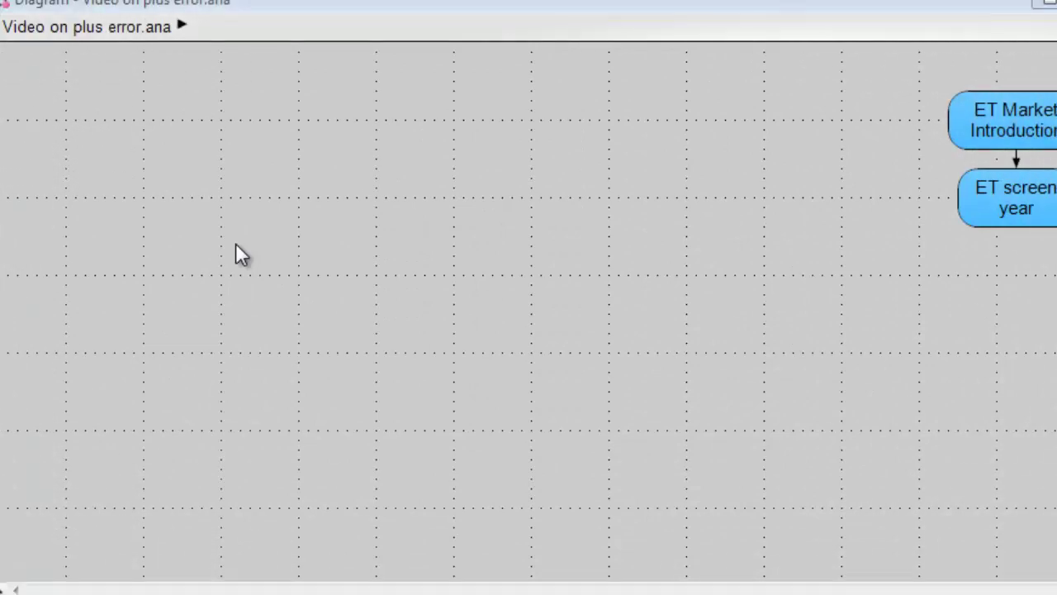
Add variable Va1 defined as "Hello " + "world" and ignore the warning to get Hello world
{"action": "key", "text": "Insert"}
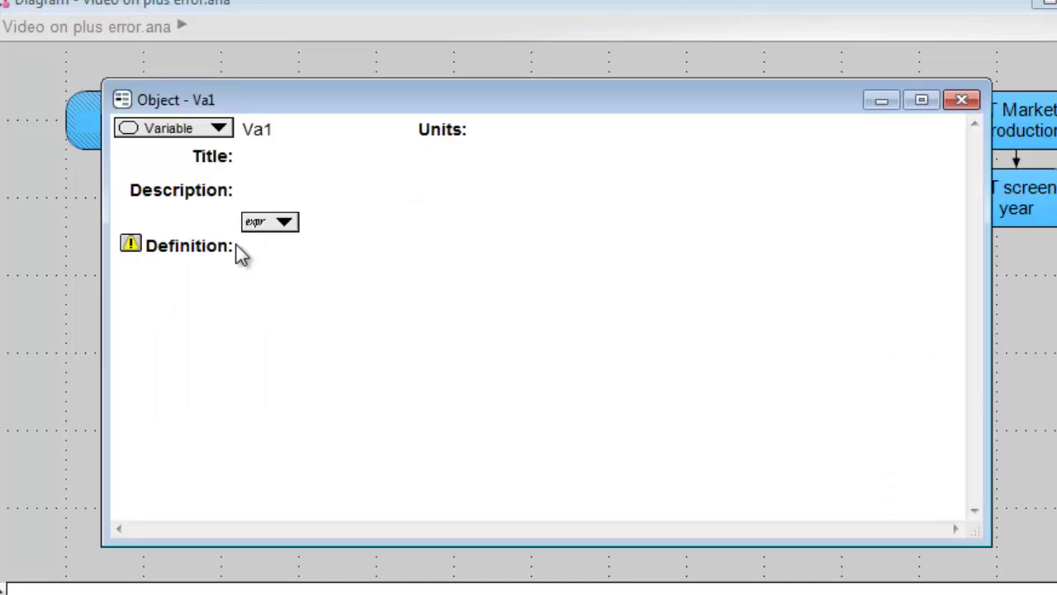
{"action": "left_click", "coordinate": [240, 252]}
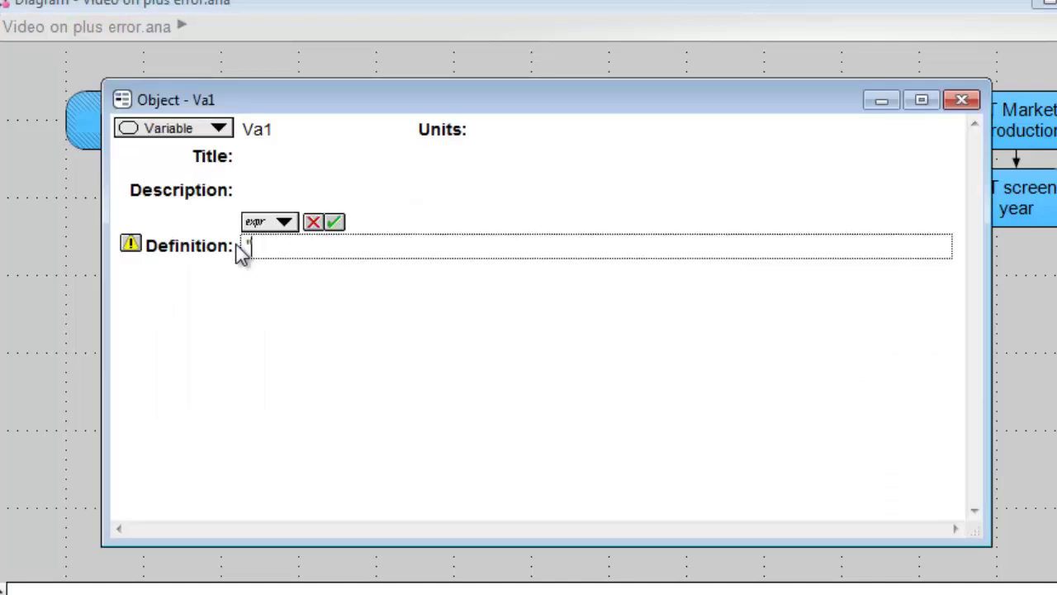
{"action": "type", "text": "\"Hello \" + \"world\""}
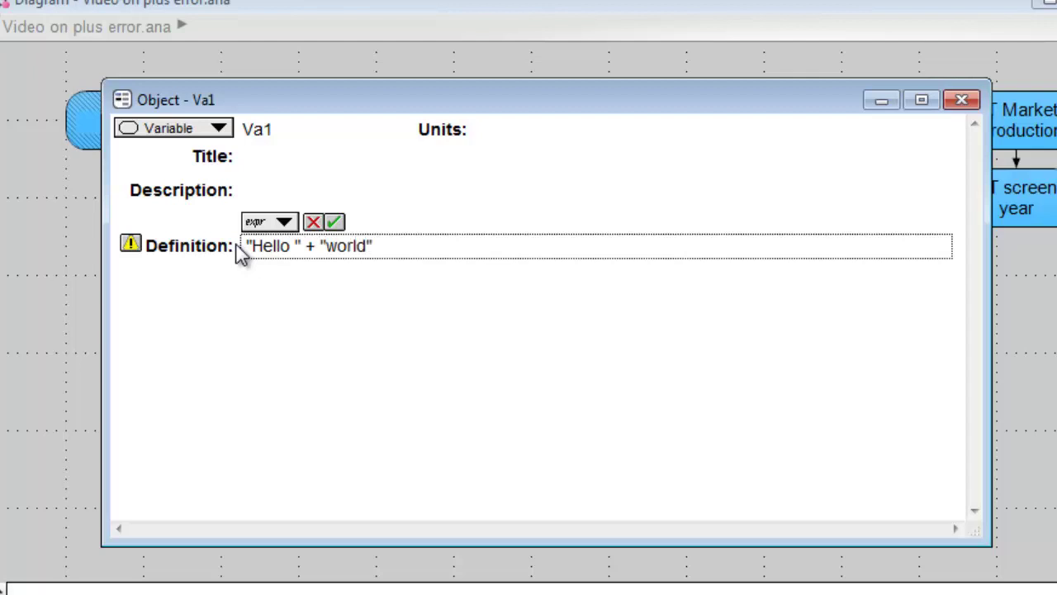
{"action": "key", "text": "Return"}
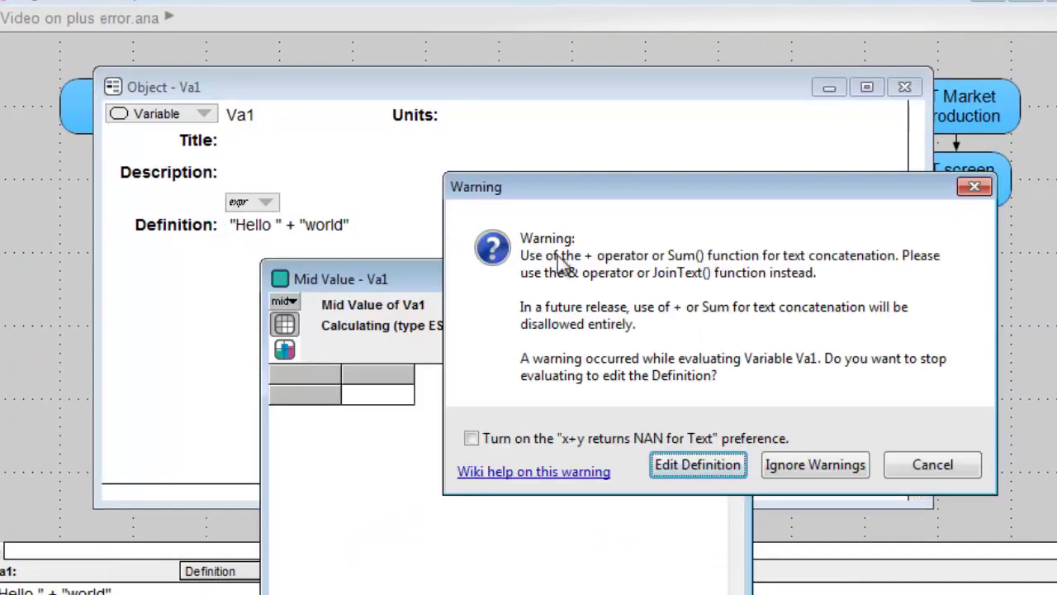
{"action": "left_click", "coordinate": [805, 468]}
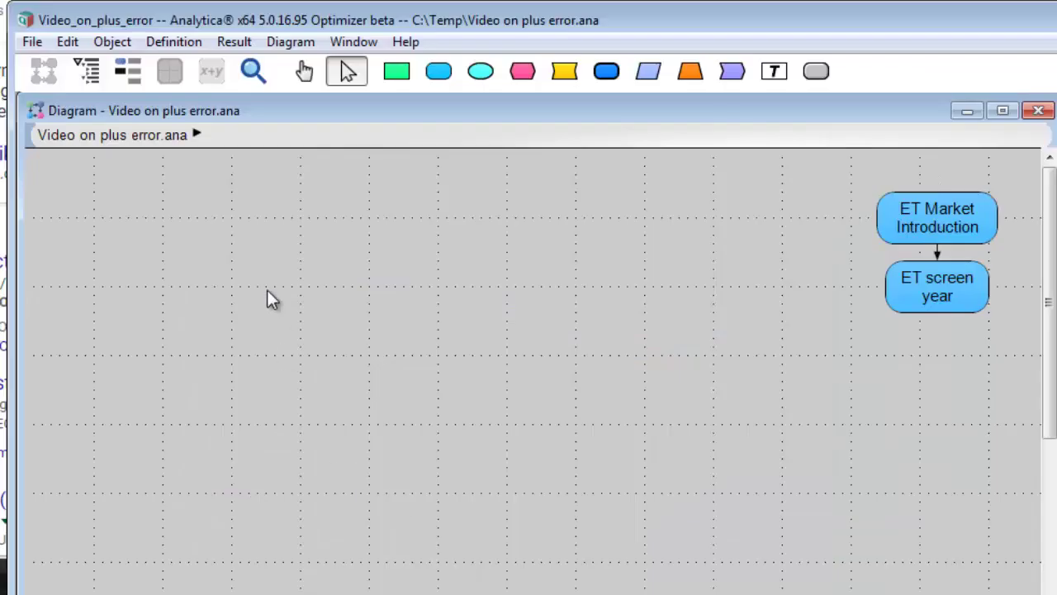
Open the MaxModelThreads system variable under Settings and change its definition from 0 to 1, then clear it
{"action": "left_click", "coordinate": [185, 43]}
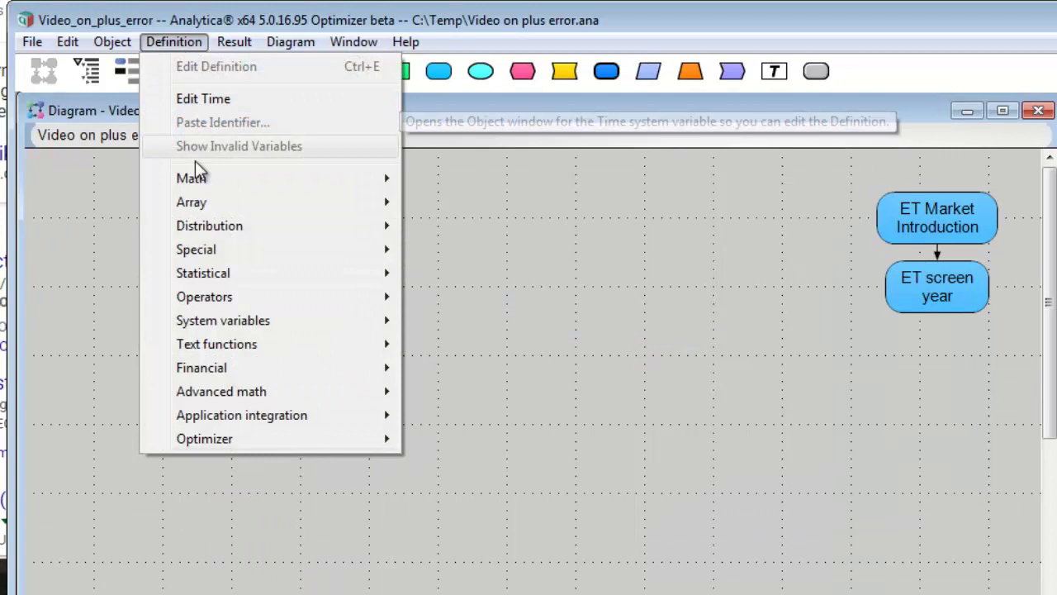
{"action": "mouse_move", "coordinate": [195, 321]}
{"action": "mouse_move", "coordinate": [449, 342]}
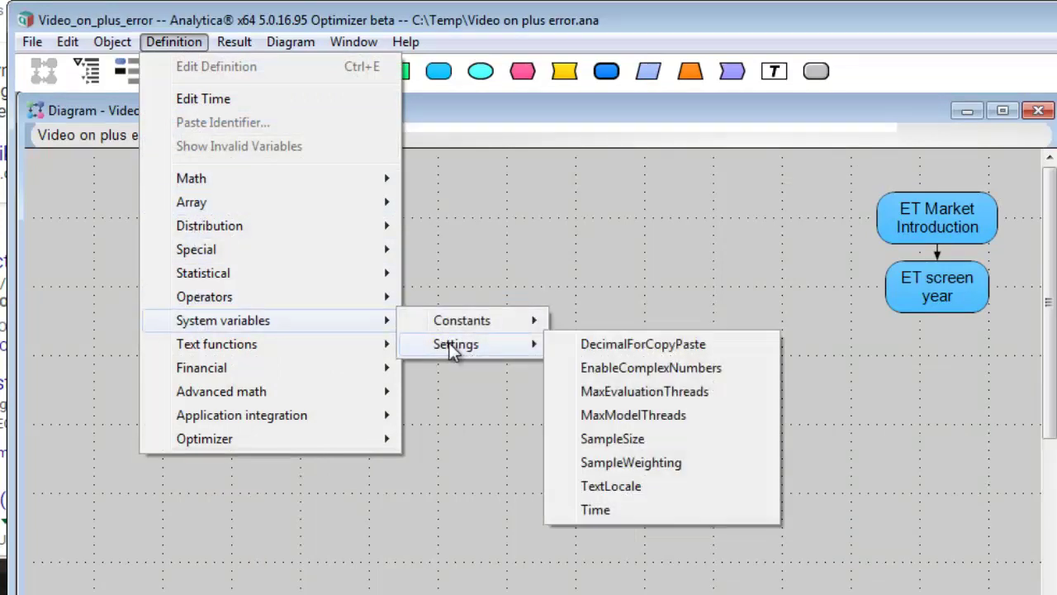
{"action": "left_click", "coordinate": [636, 414]}
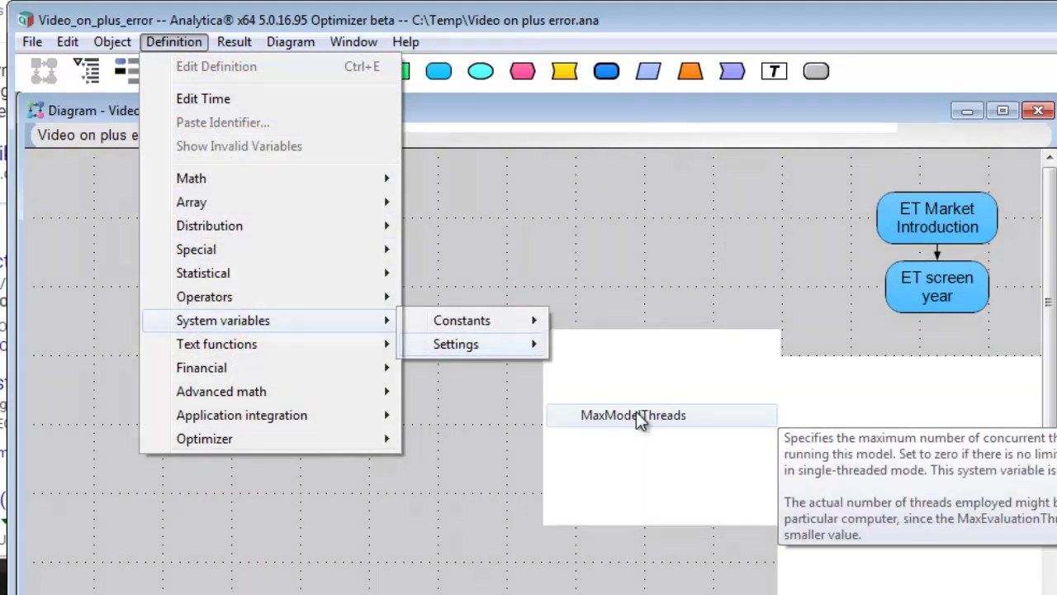
{"action": "left_click", "coordinate": [523, 472]}
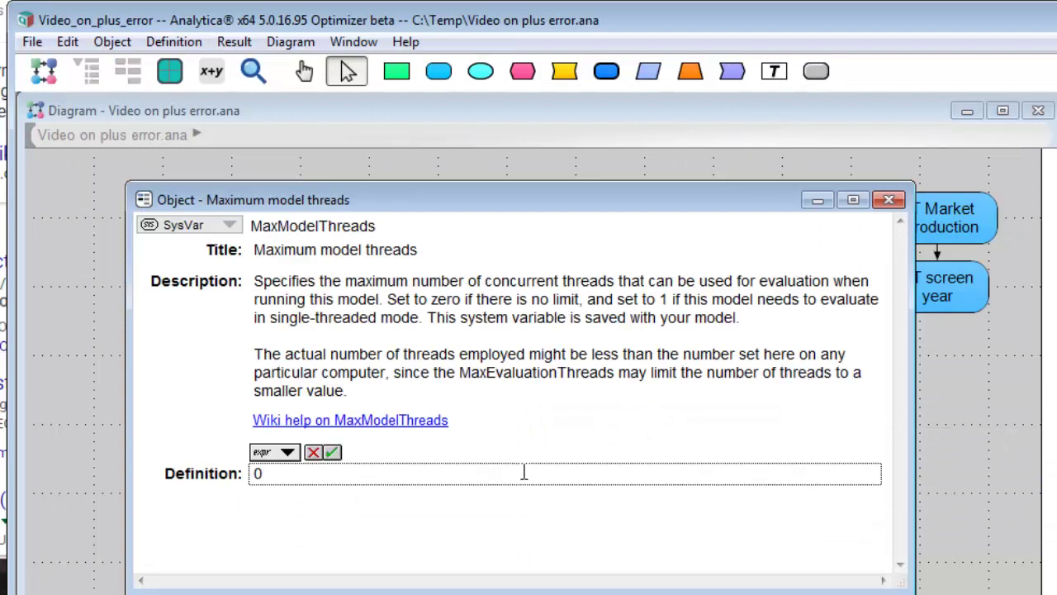
{"action": "key", "text": "BackSpace"}
{"action": "type", "text": "1"}
{"action": "key", "text": "BackSpace"}
Accept 0 for MaxModelThreads and view Augmented storage's mid value (20–60 then NAN)
{"action": "type", "text": "0"}
{"action": "left_click", "coordinate": [331, 452]}
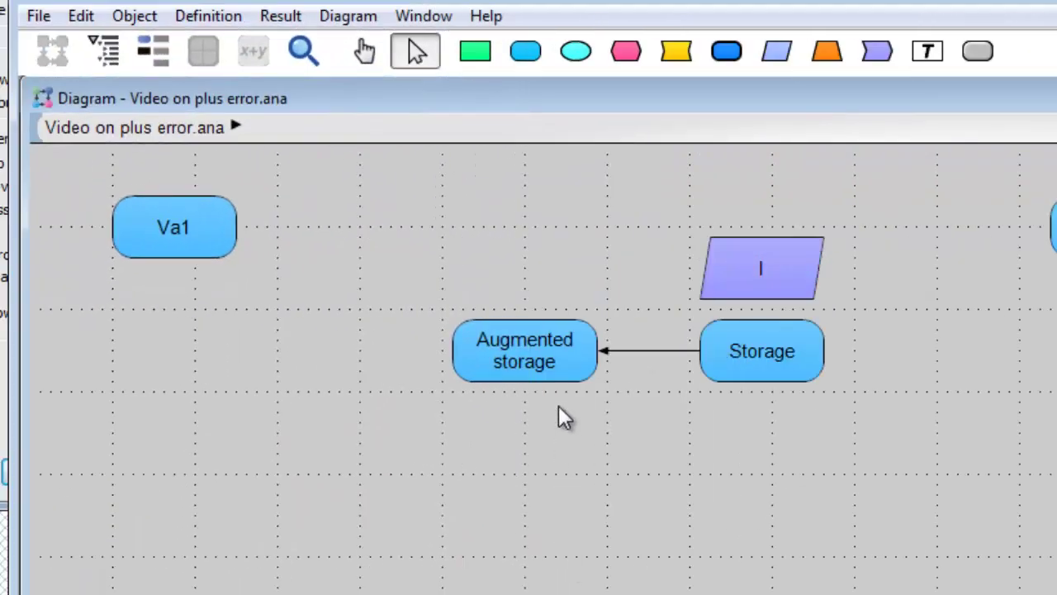
{"action": "left_click", "coordinate": [520, 351]}
{"action": "left_click", "coordinate": [524, 398]}
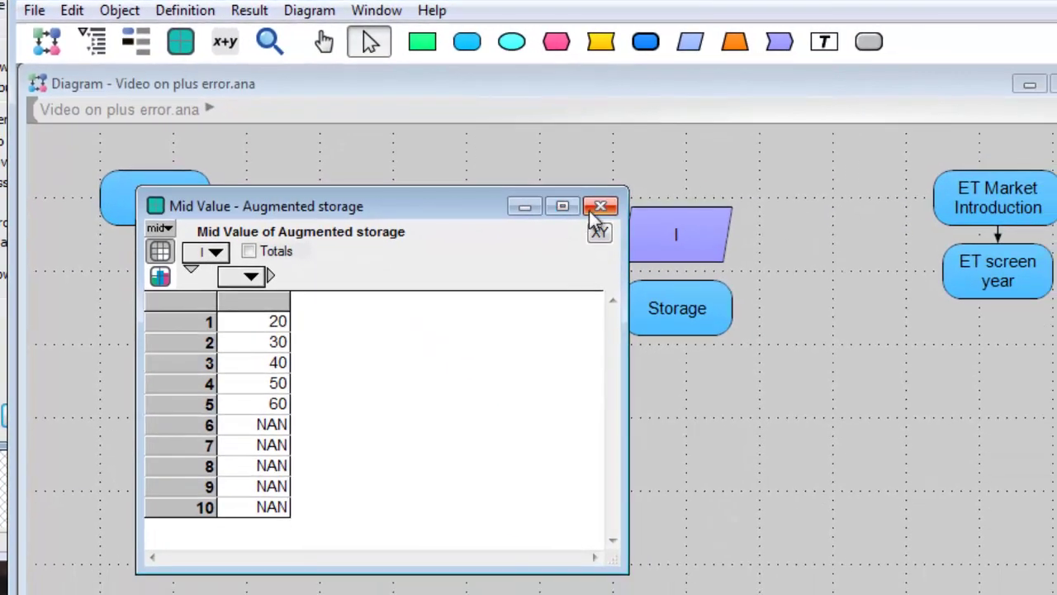
{"action": "left_click", "coordinate": [601, 207]}
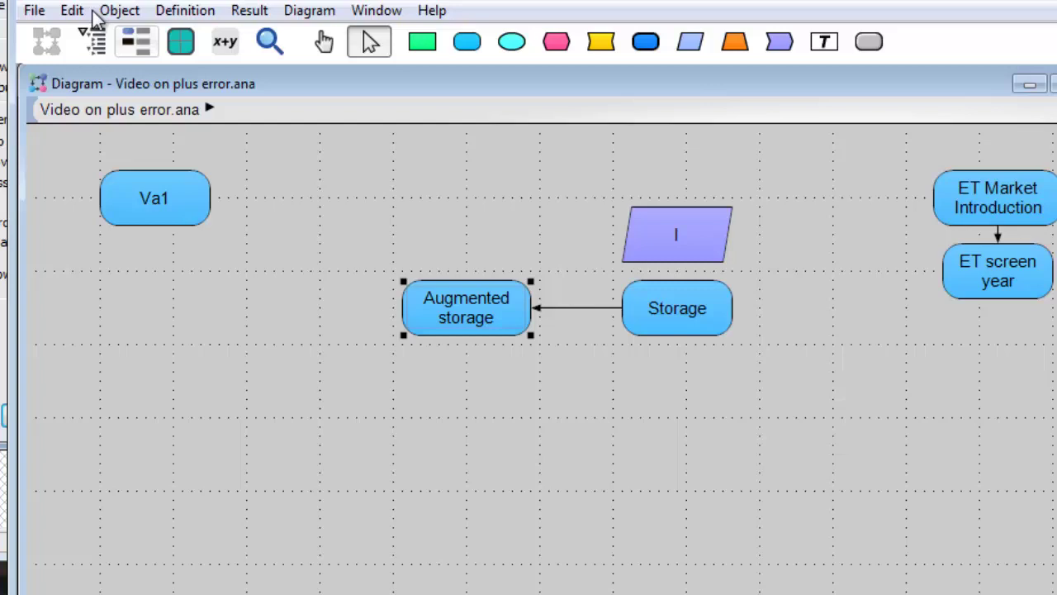
Confirm in Preferences that "x+y returns NAN for text" is still on, without changes
{"action": "left_click", "coordinate": [82, 12]}
{"action": "left_click", "coordinate": [165, 350]}
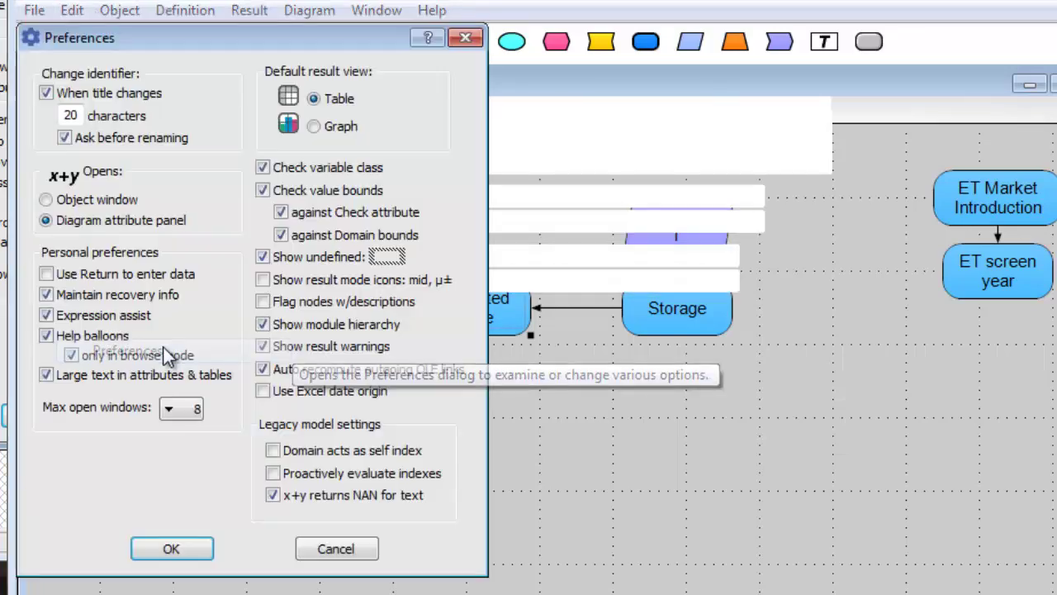
{"action": "left_click", "coordinate": [170, 550]}
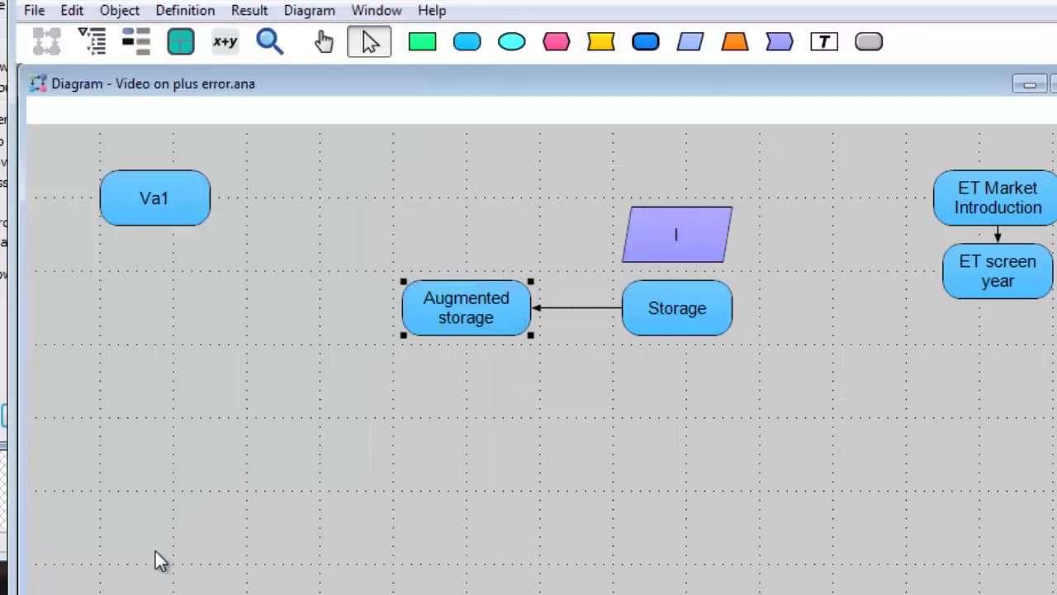
View Storage's definition if I<6 then 10*i else 'n/a', unchanged, then evaluate Augmented storage
{"action": "left_click", "coordinate": [671, 189]}
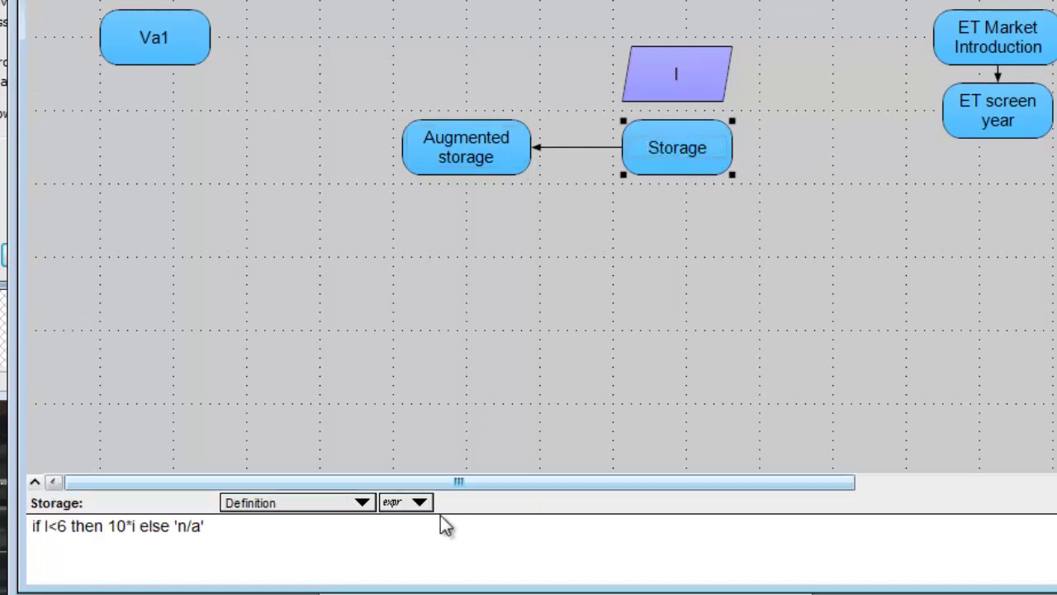
{"action": "left_click", "coordinate": [71, 526]}
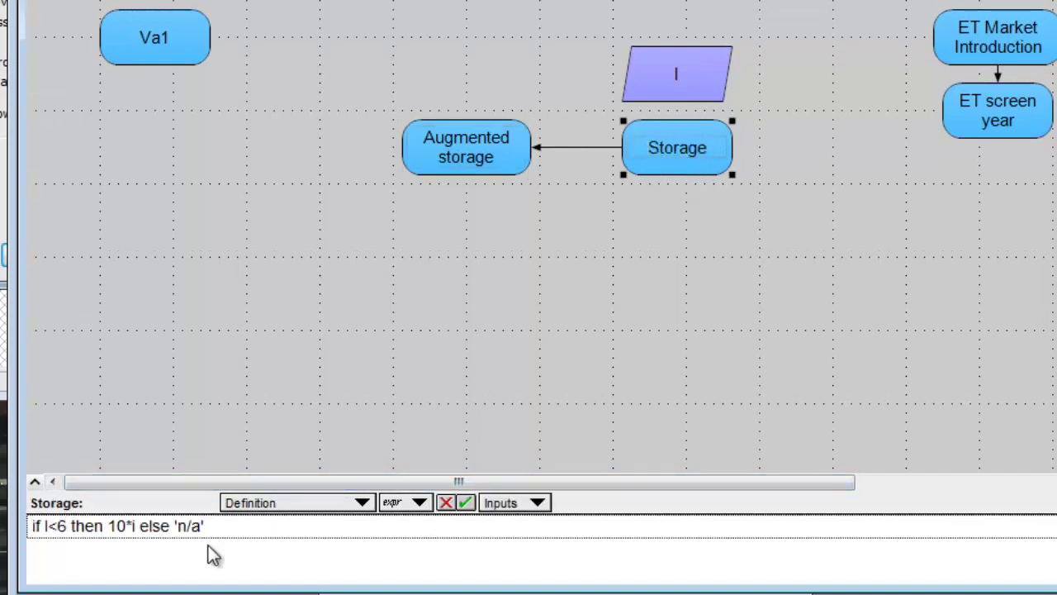
{"action": "key", "text": "Return"}
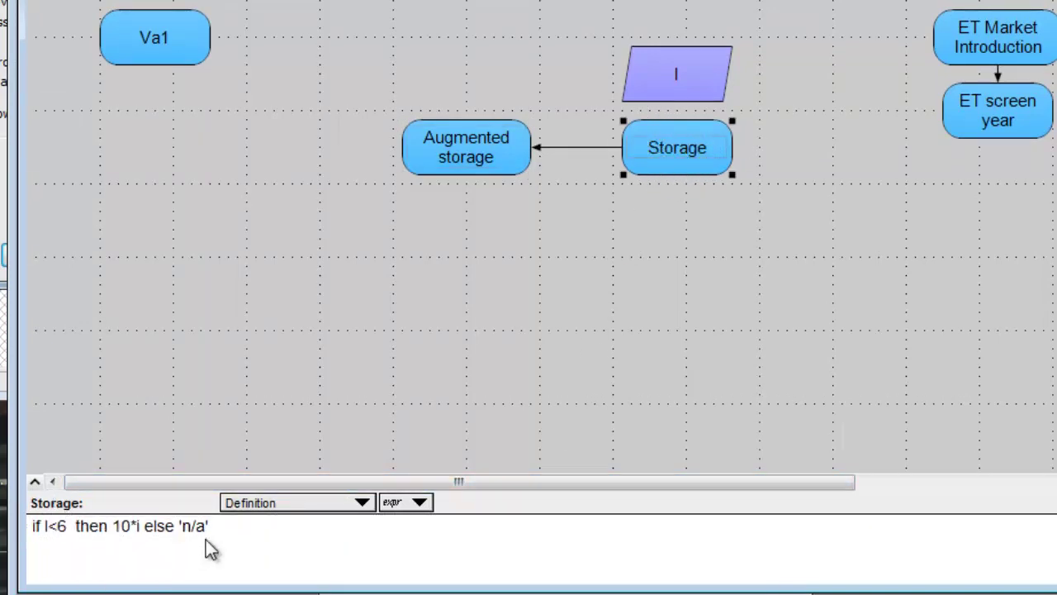
{"action": "left_click", "coordinate": [447, 155]}
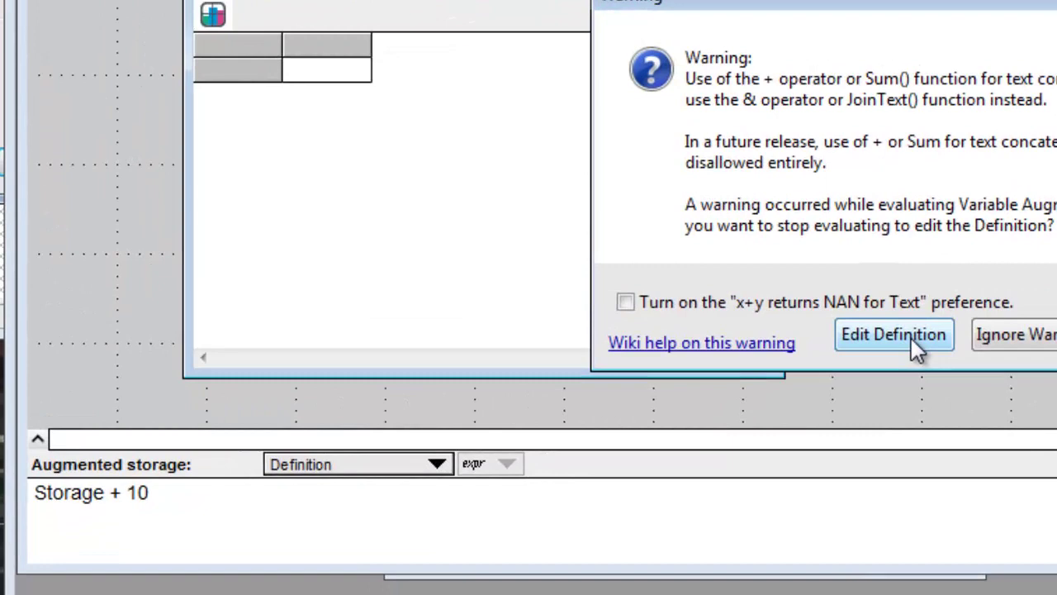
Choose Edit Definition in the warning to open Augmented storage's Storage + 10 for editing
{"action": "left_click", "coordinate": [893, 334]}
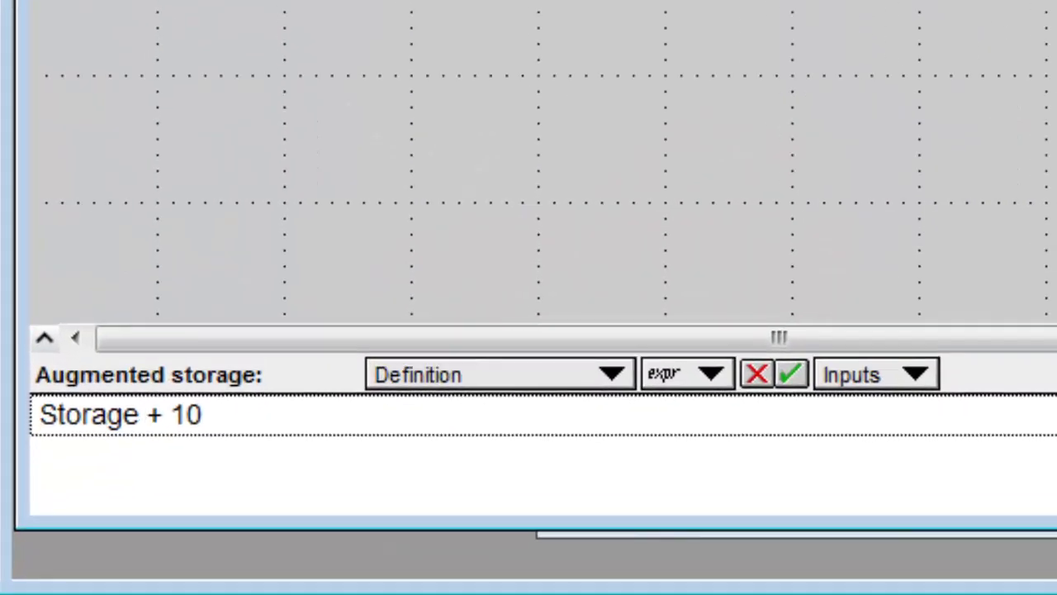